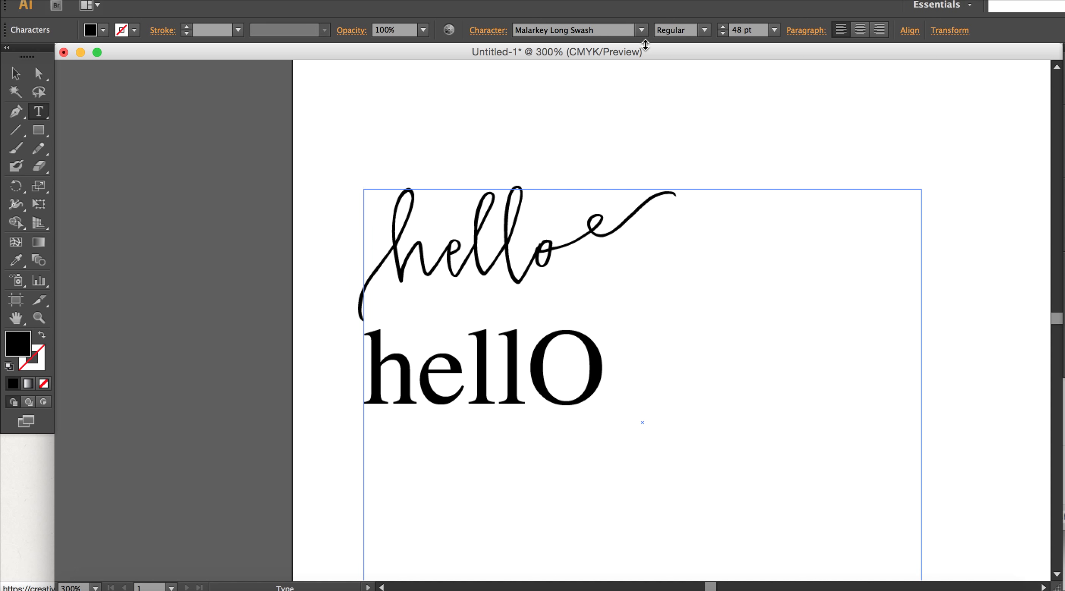
- Set the script hello's first h in Malarkey Loop Swashes, after trying Malarkey Short Swash
left_click(641, 31)
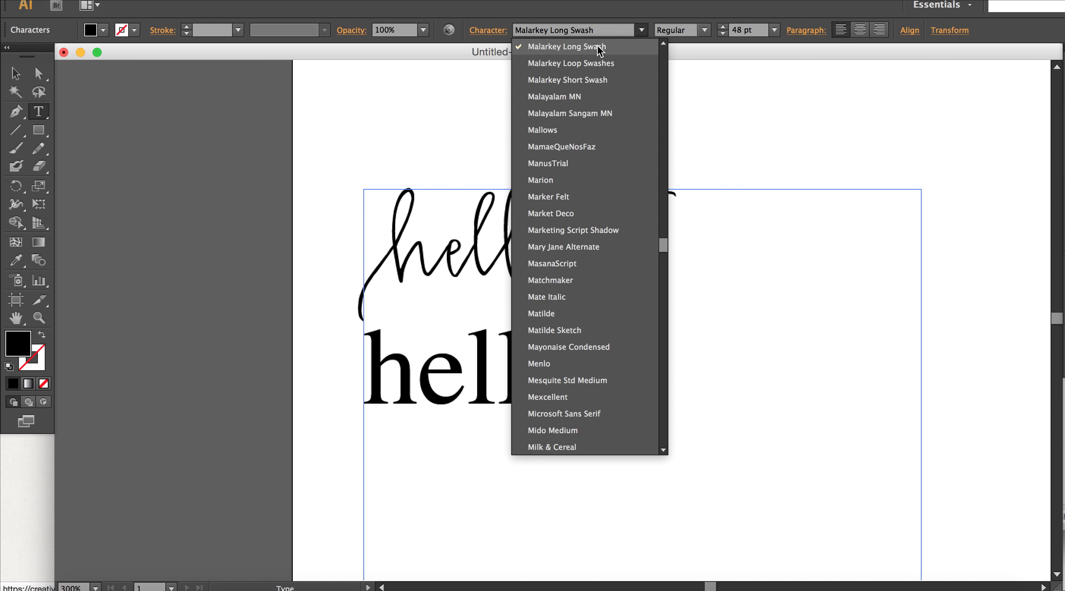
scroll(597, 83, "up", 2)
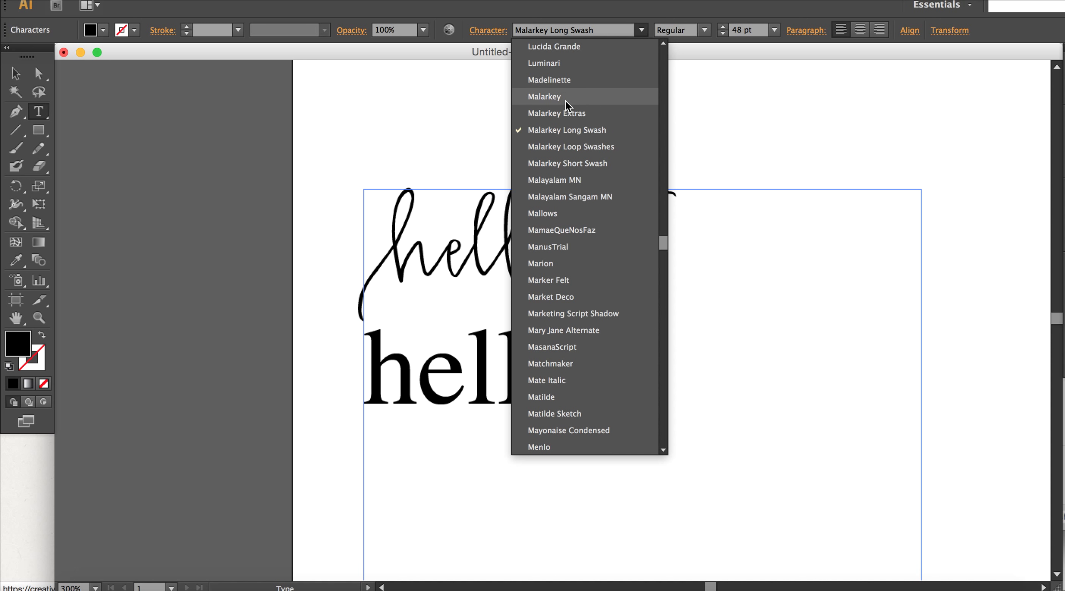
left_click(369, 83)
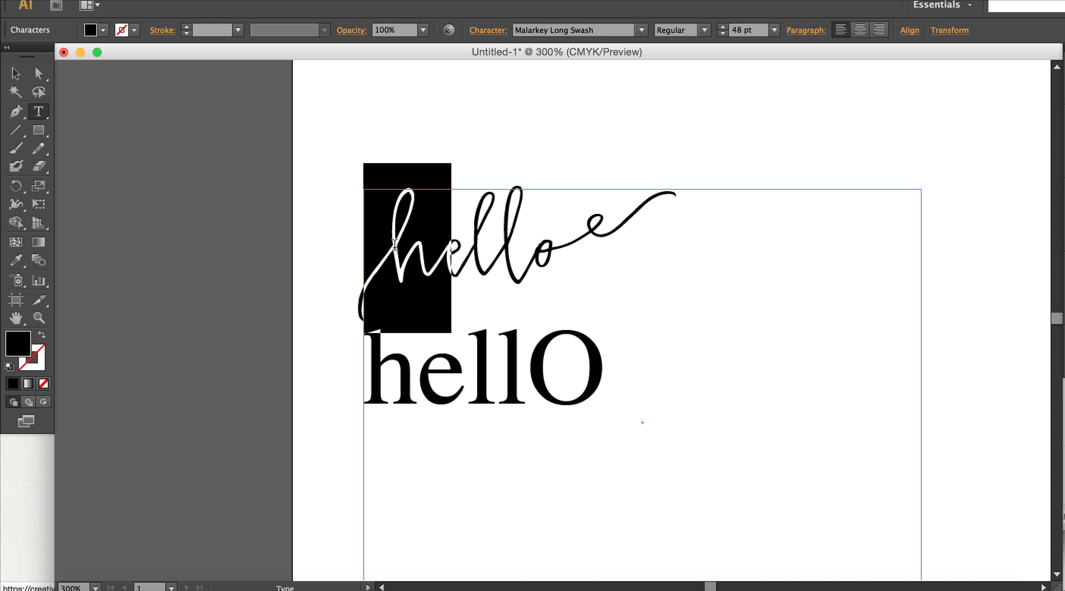
left_click_drag(440, 248, 392, 247)
left_click(643, 31)
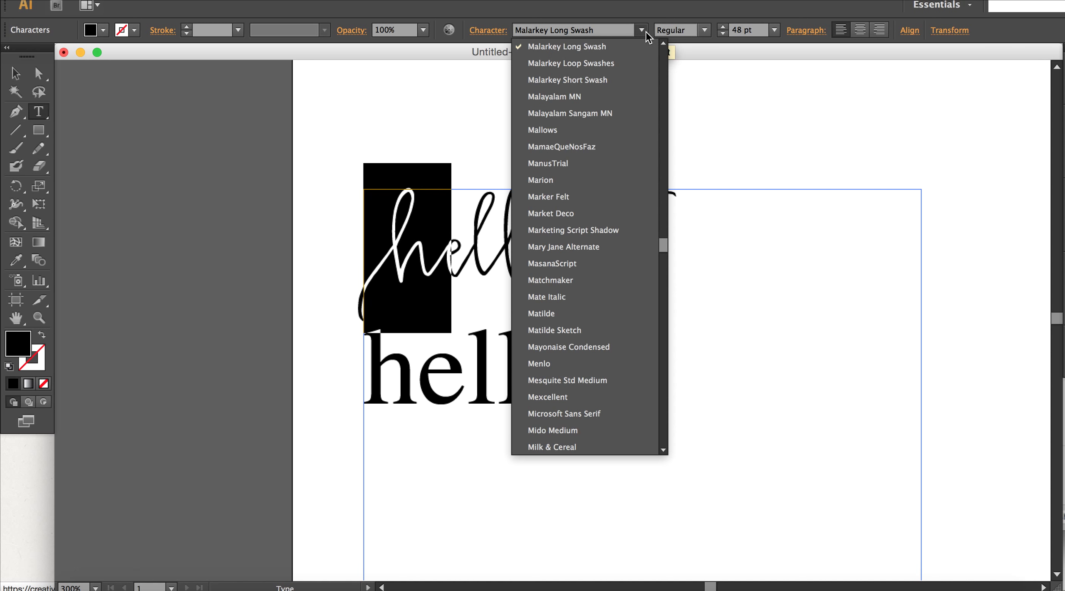
left_click(567, 81)
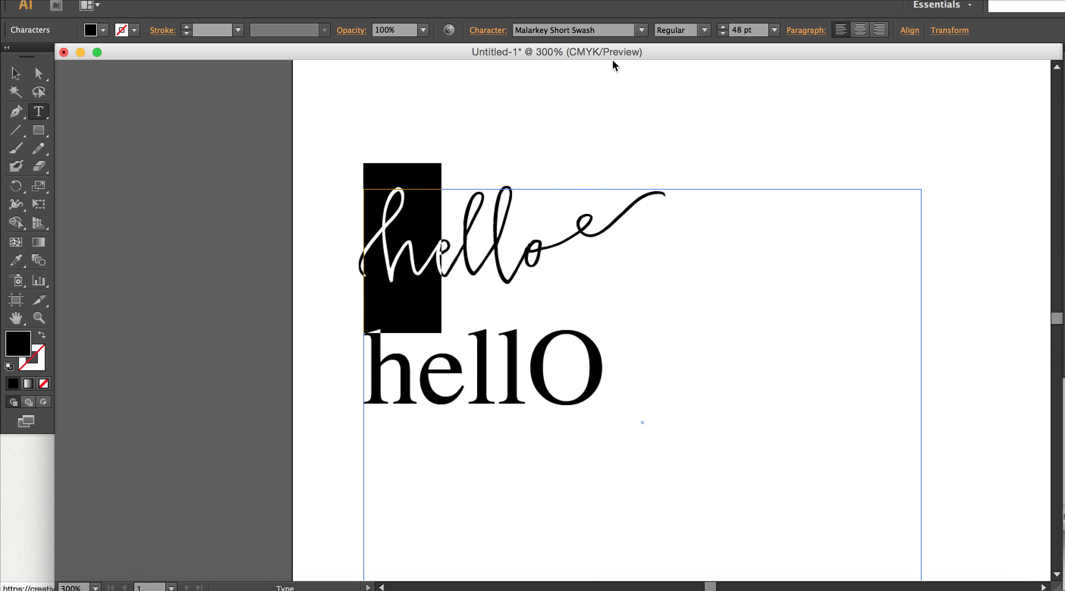
left_click(637, 36)
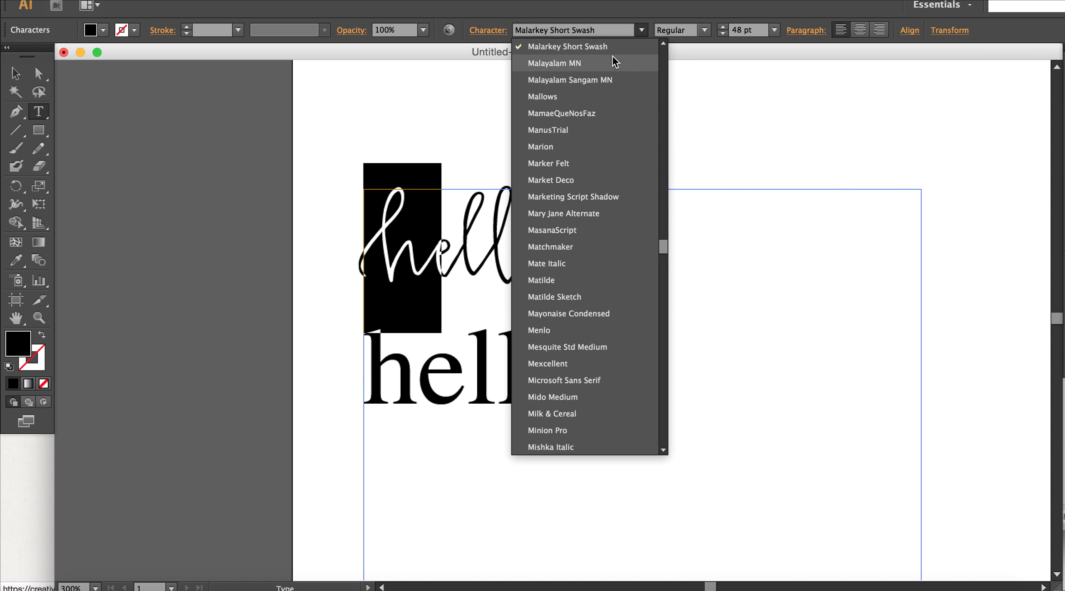
scroll(613, 55, "up", 5)
left_click(571, 114)
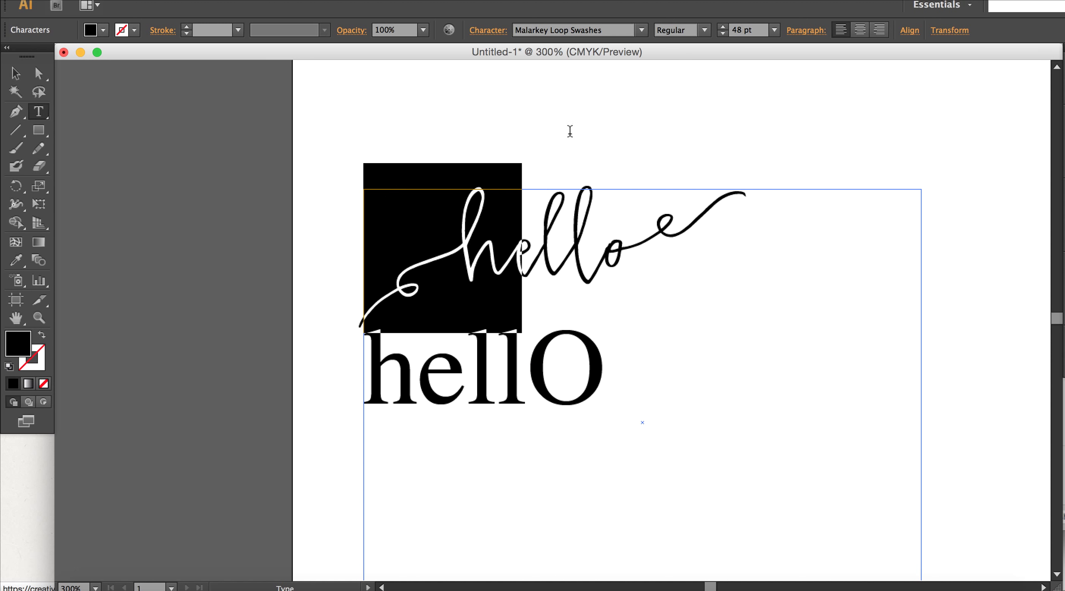
left_click(516, 246)
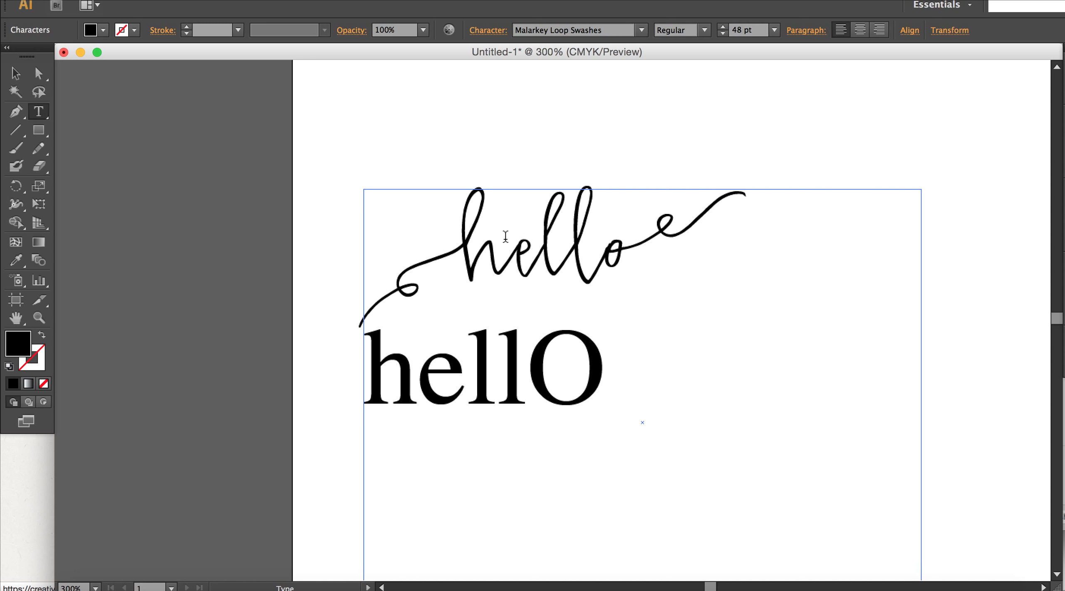
- Select letters in the script hello and the Times hellO, ending on the capital O
left_click_drag(524, 241, 425, 243)
triple_click(439, 263)
left_click(522, 247)
left_click_drag(416, 366, 374, 363)
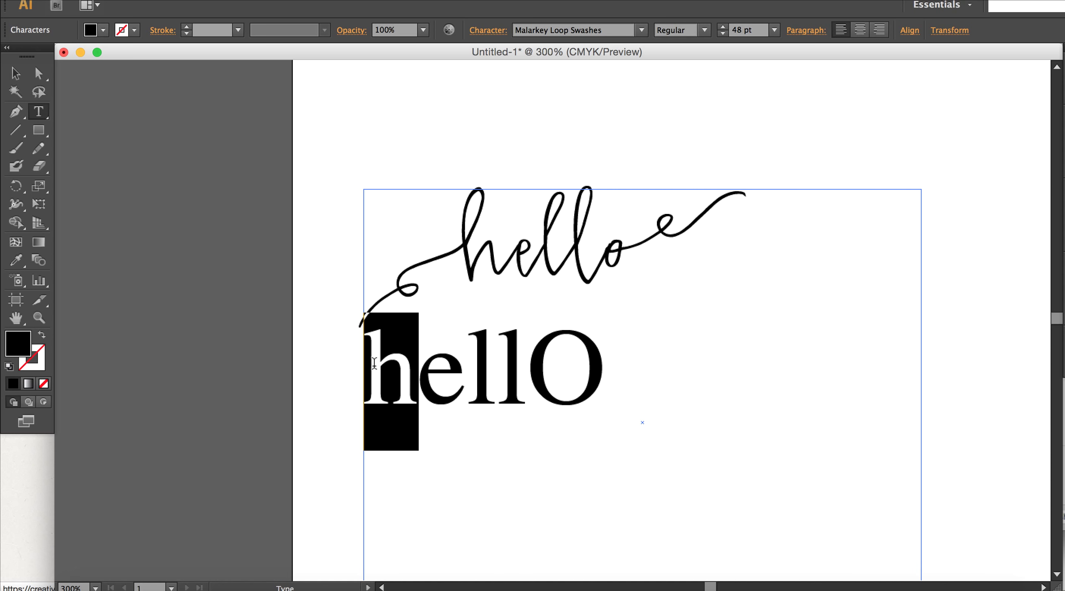
left_click(529, 362)
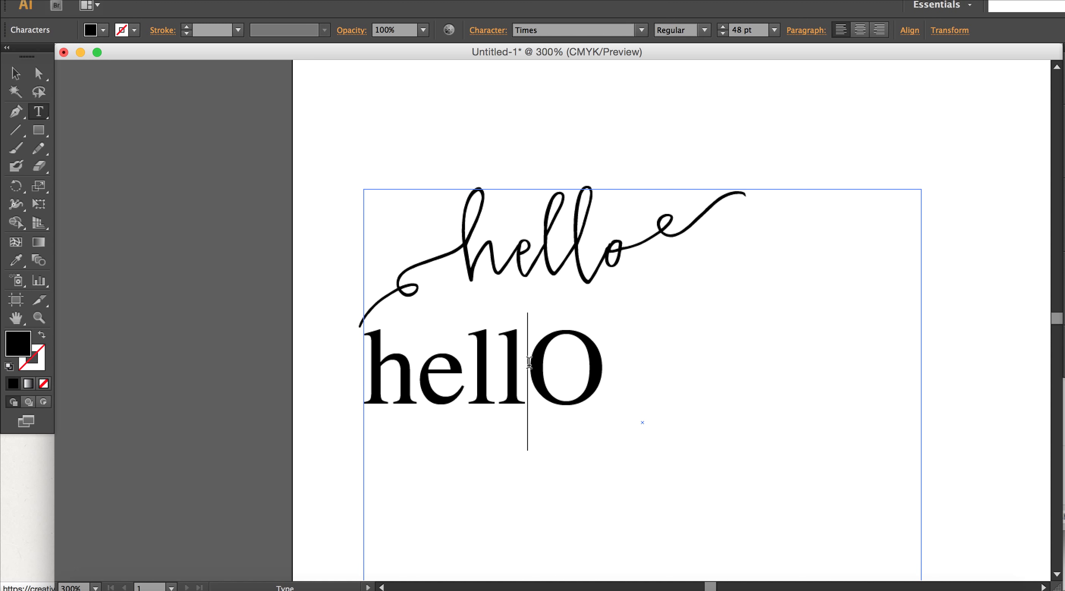
left_click_drag(530, 362, 617, 369)
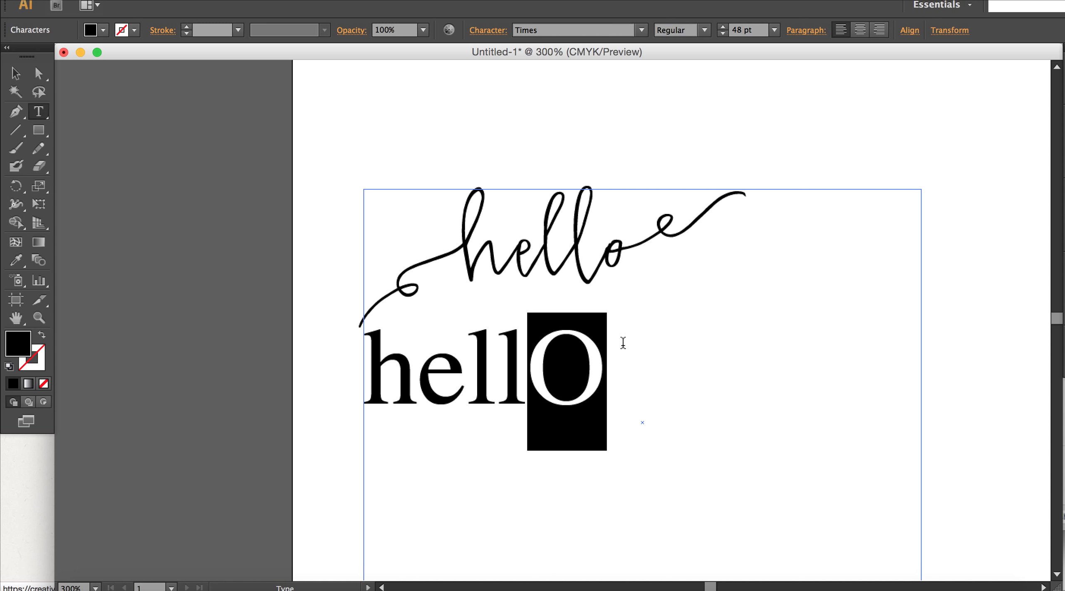
- Delete the trailing swash and the final letters of the script word
left_click_drag(601, 252, 705, 250)
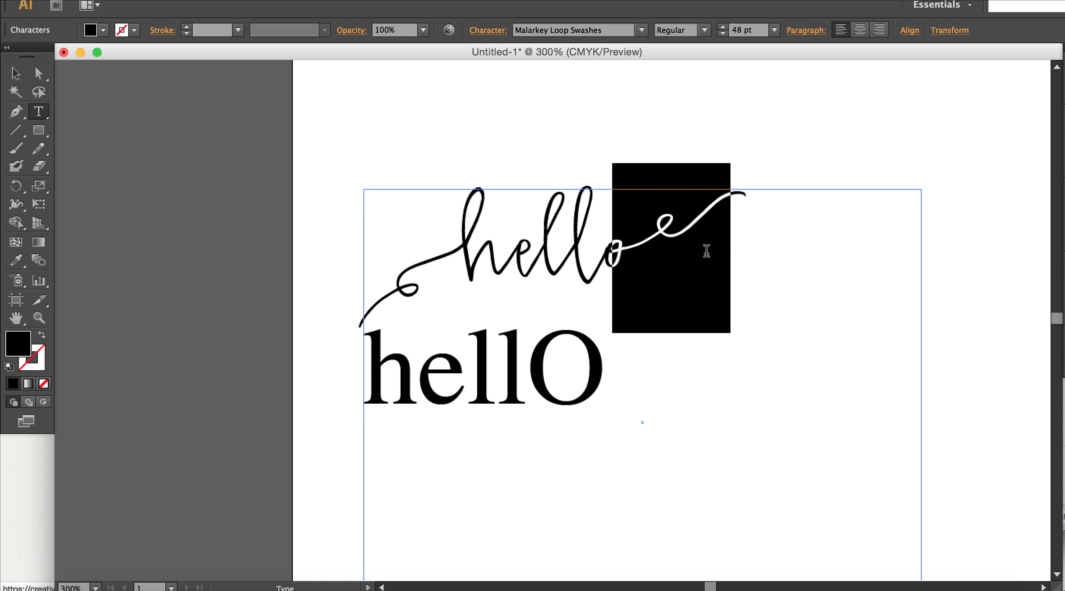
key("BackSpace")
key("super+z")
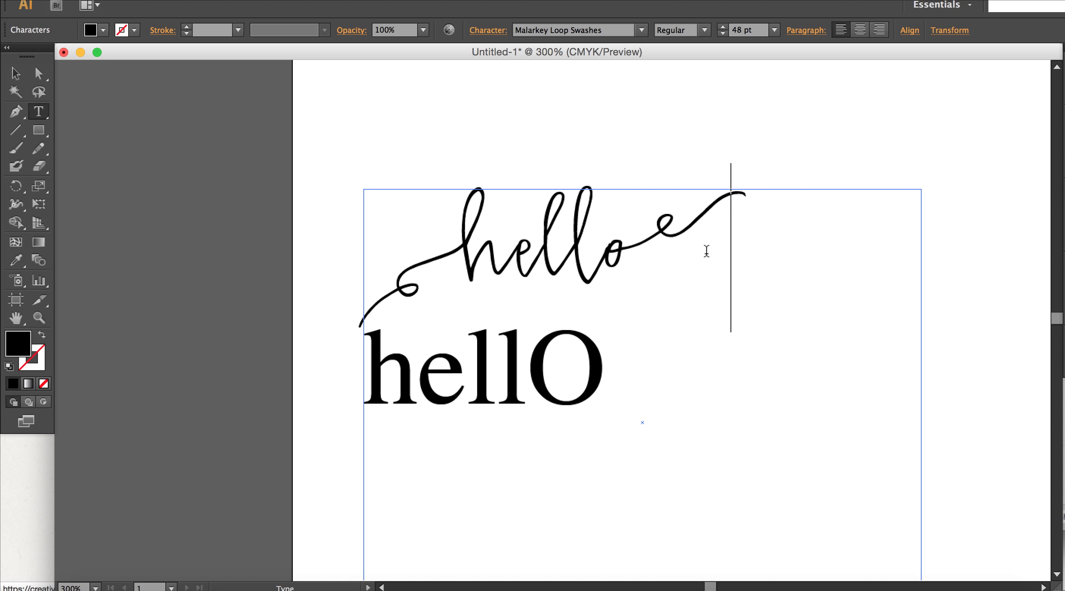
key("BackSpace")
key("BackSpace")
key("BackSpace")
type("l")
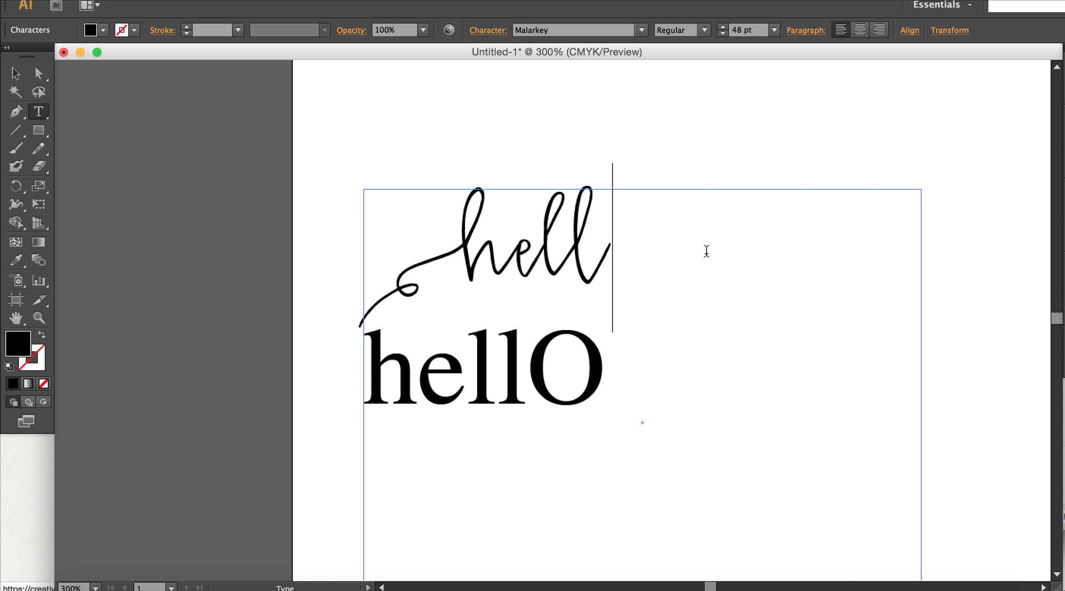
type("o")
key("BackSpace")
type("O")
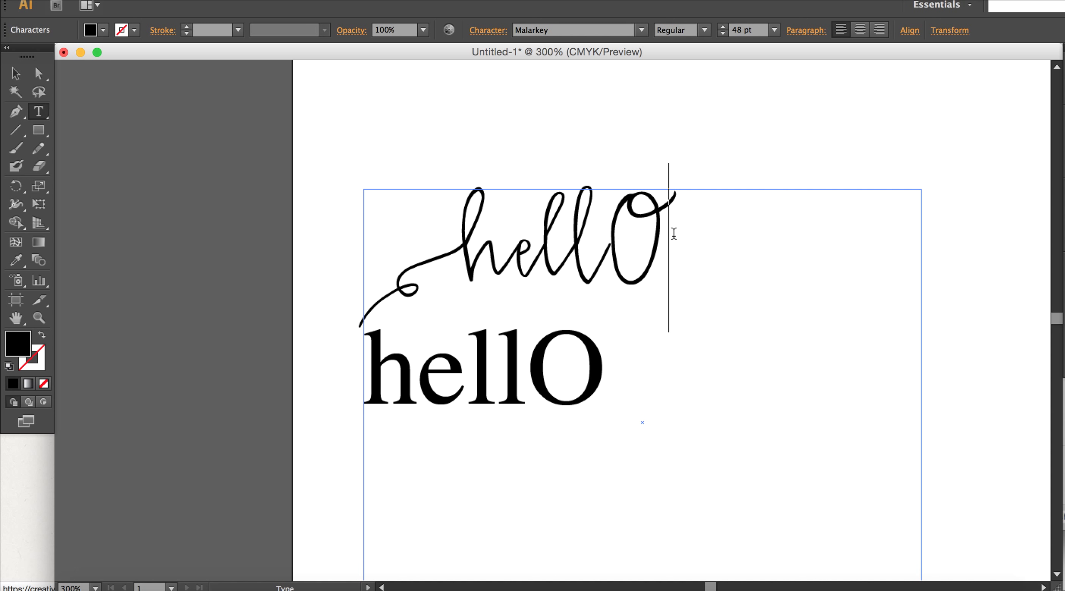
- Set the script word's last letter in Malarkey Short Swash, after trying Malarkey Long Swash
left_click_drag(648, 232, 617, 231)
left_click(642, 31)
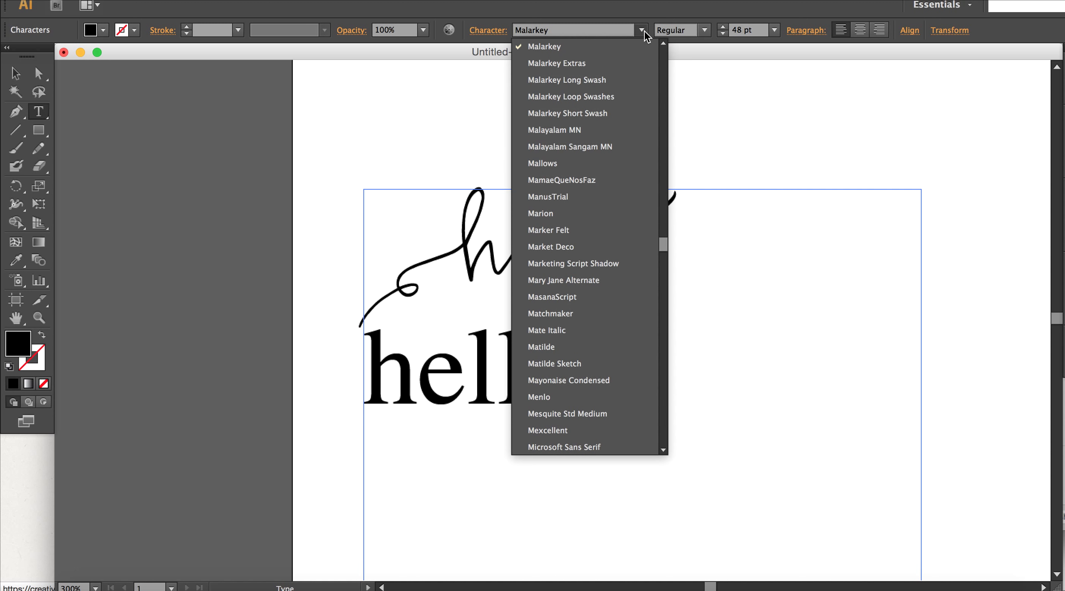
left_click(601, 73)
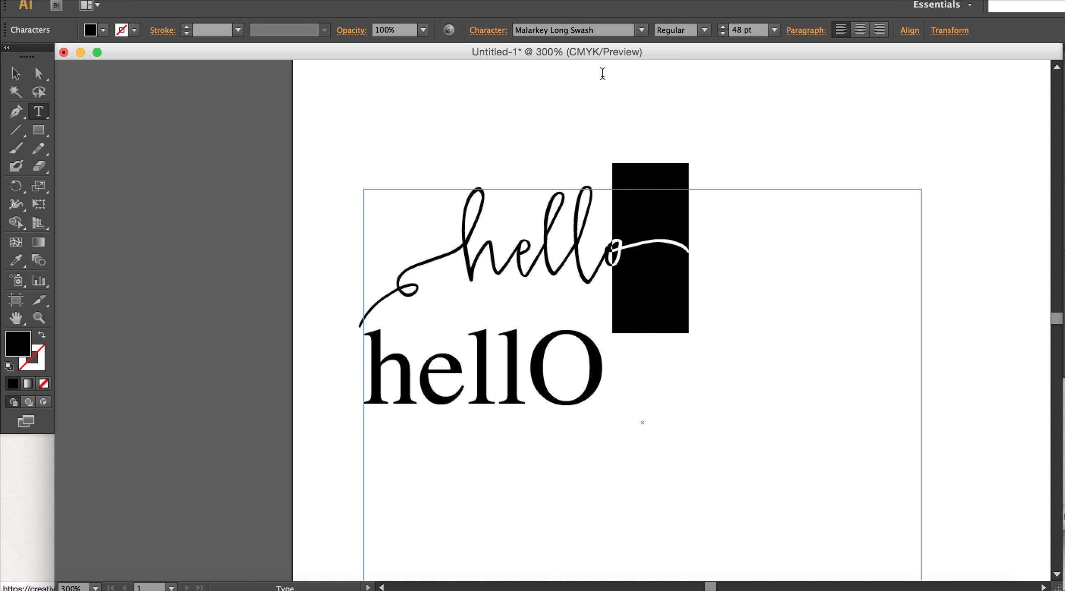
left_click(638, 31)
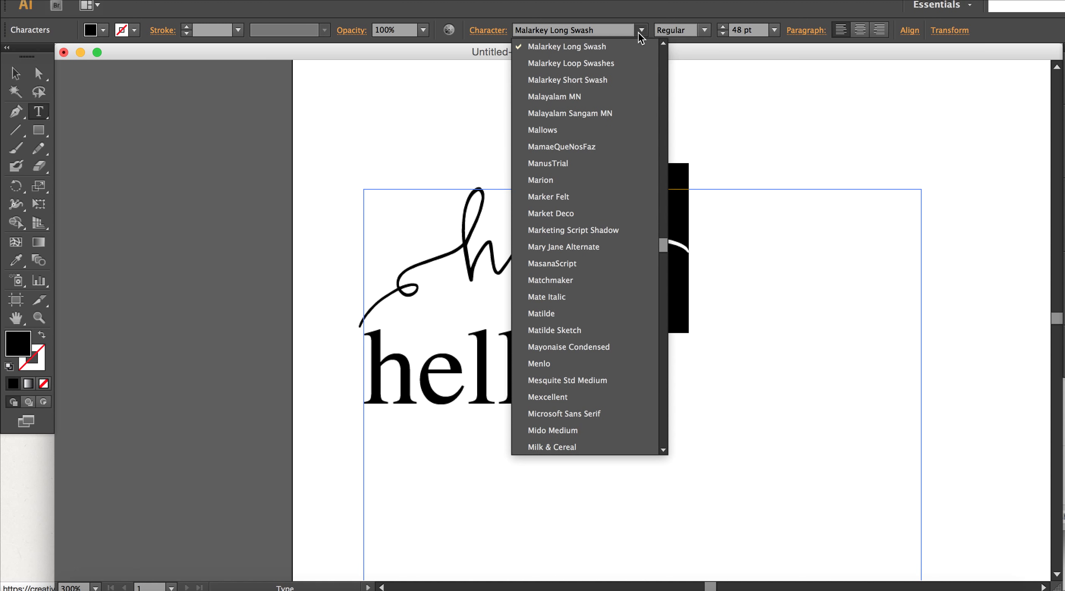
left_click(578, 80)
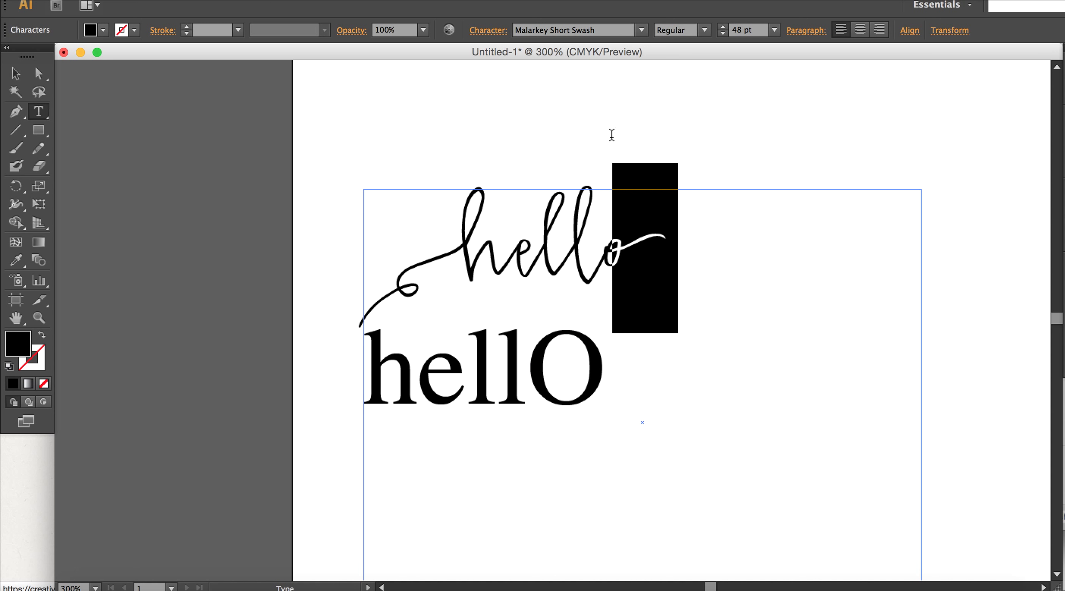
left_click(646, 234)
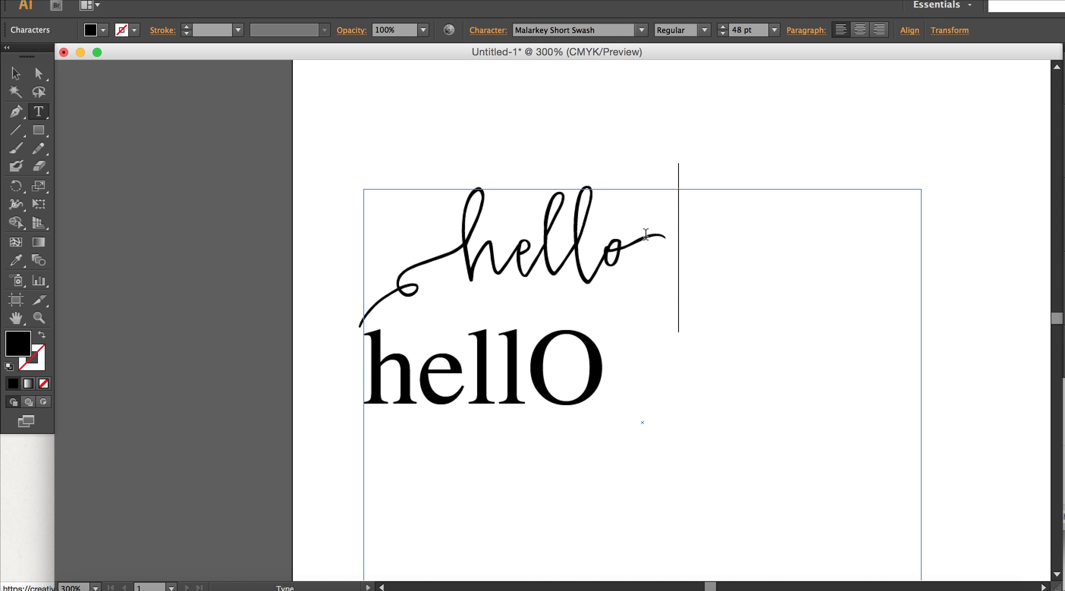
- Delete the swashed o and set the final script o in Malarkey Long Swash
key("BackSpace")
key("BackSpace")
type("o")
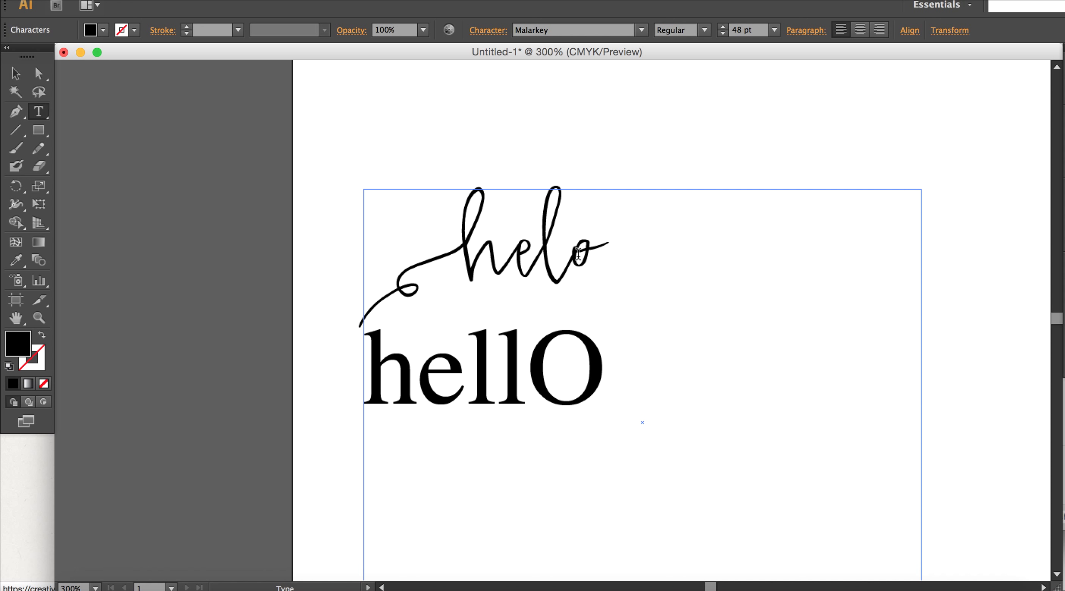
key("Left")
key("shift+Right")
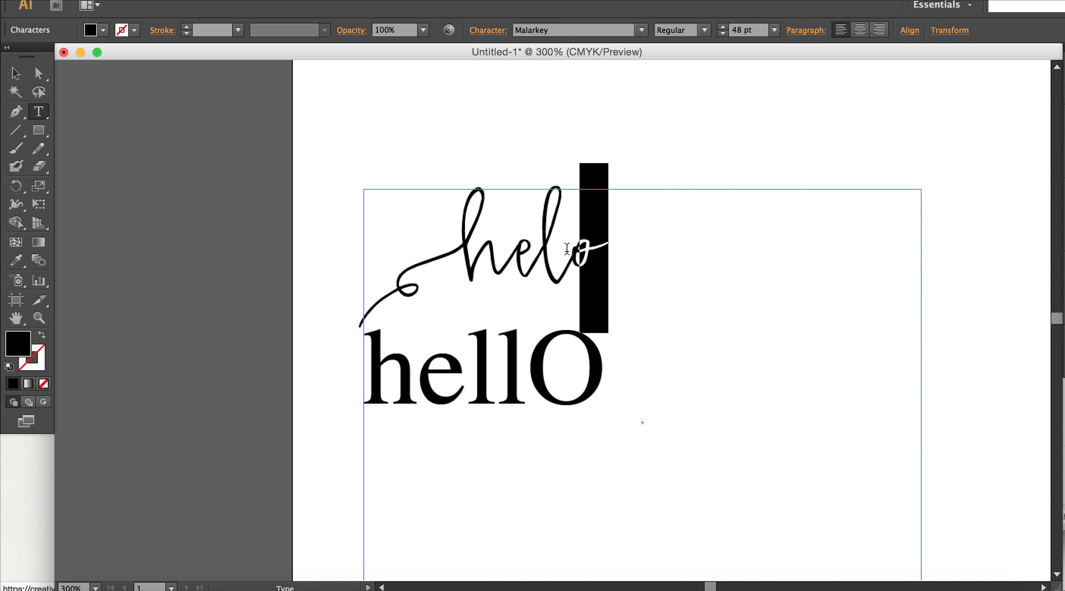
left_click(641, 30)
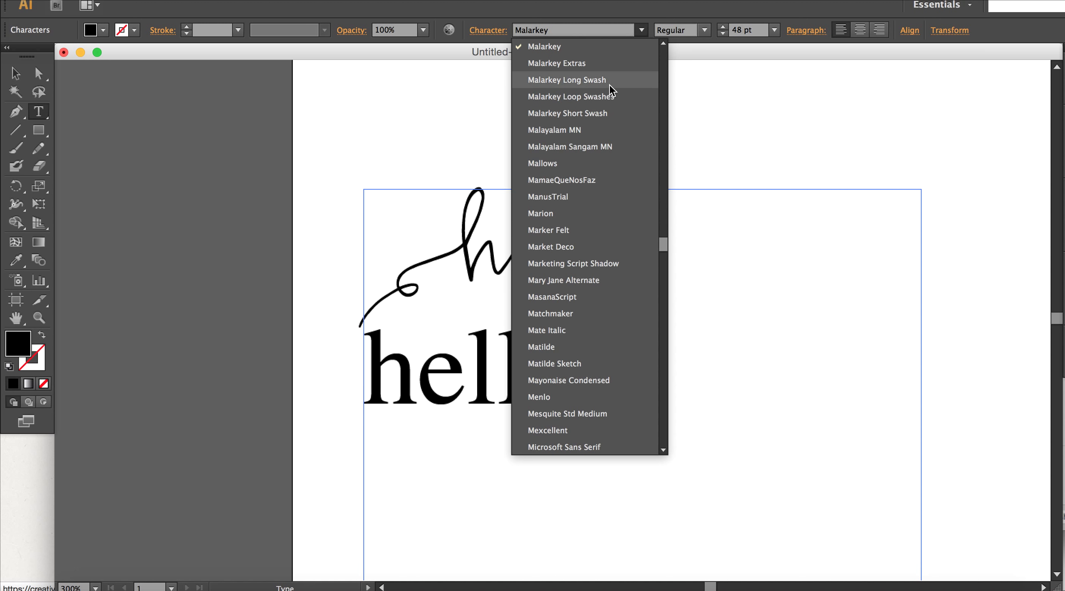
left_click(567, 80)
left_click(616, 288)
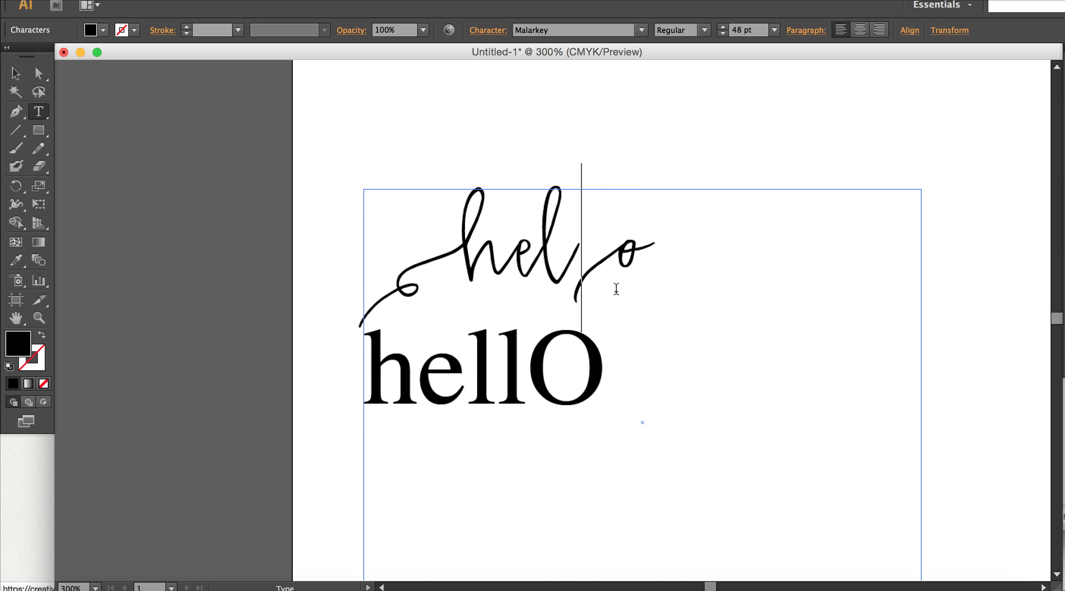
- Select the swashed script o, then the Times hellO word, and deselect them
left_click(651, 254)
double_click(620, 252)
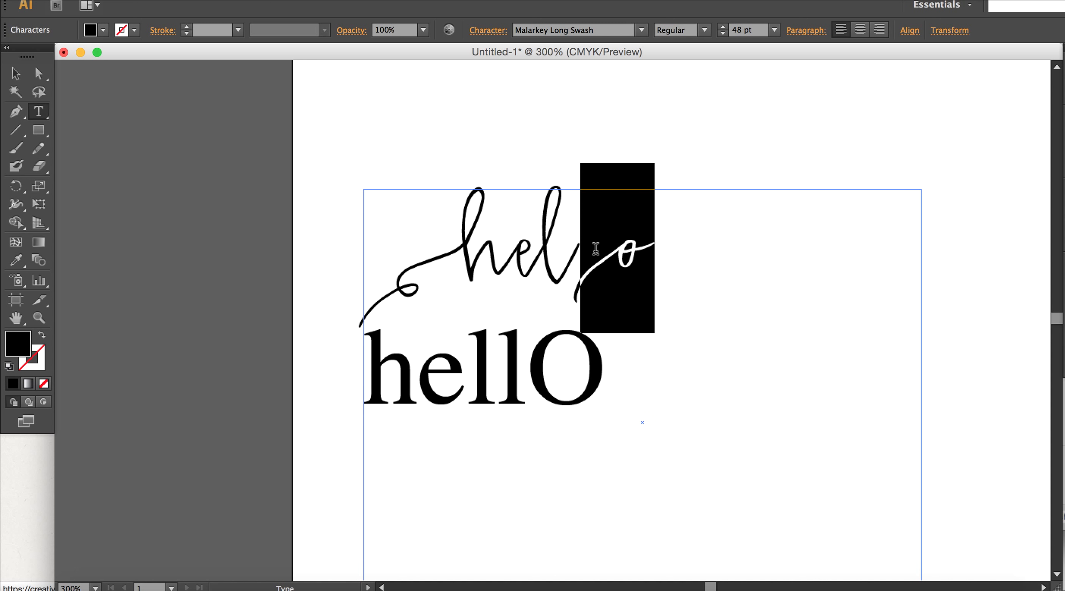
left_click(563, 341)
double_click(562, 341)
left_click(585, 340)
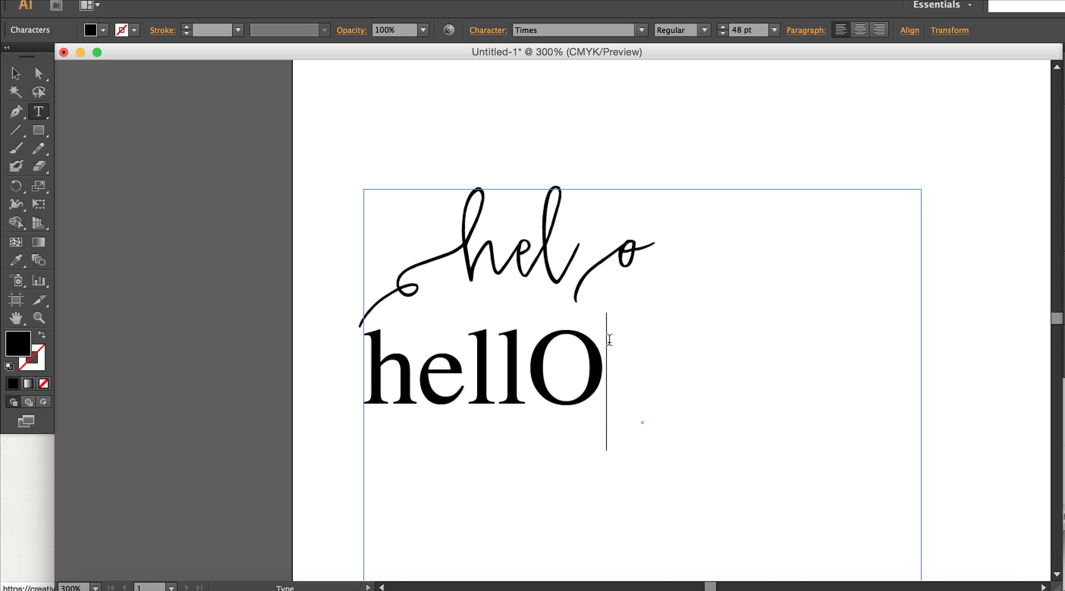
double_click(563, 341)
left_click(620, 347)
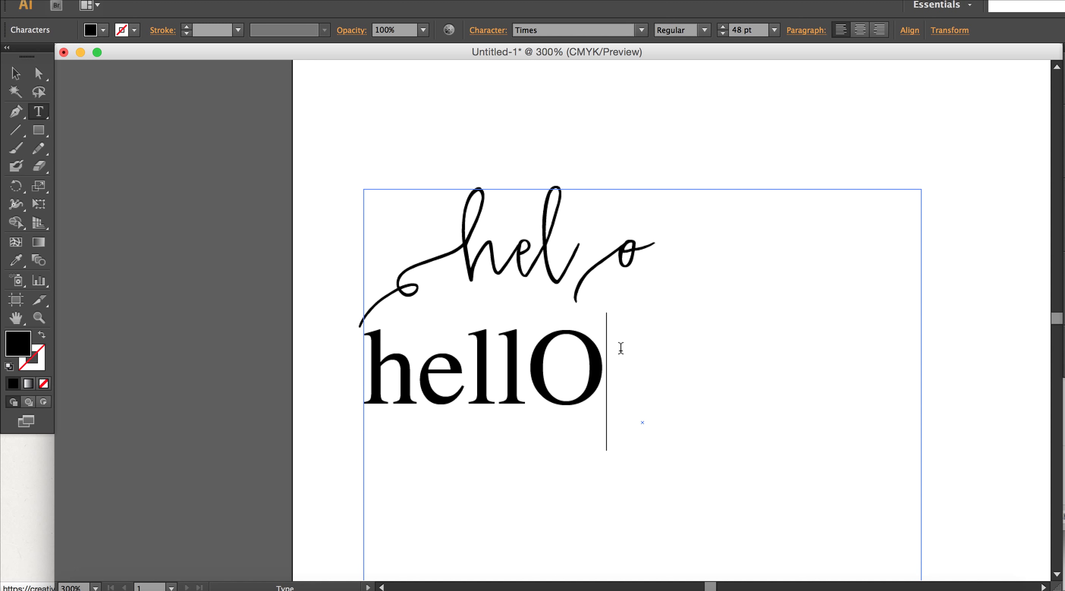